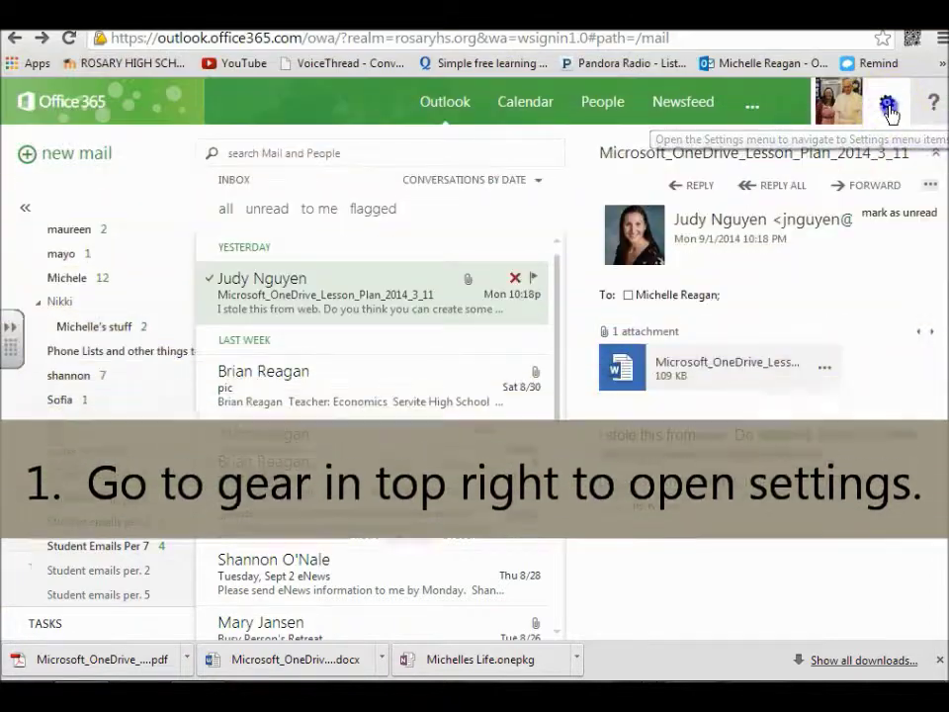
- Open Options from the gear settings menu to show the My account page
click(890, 107)
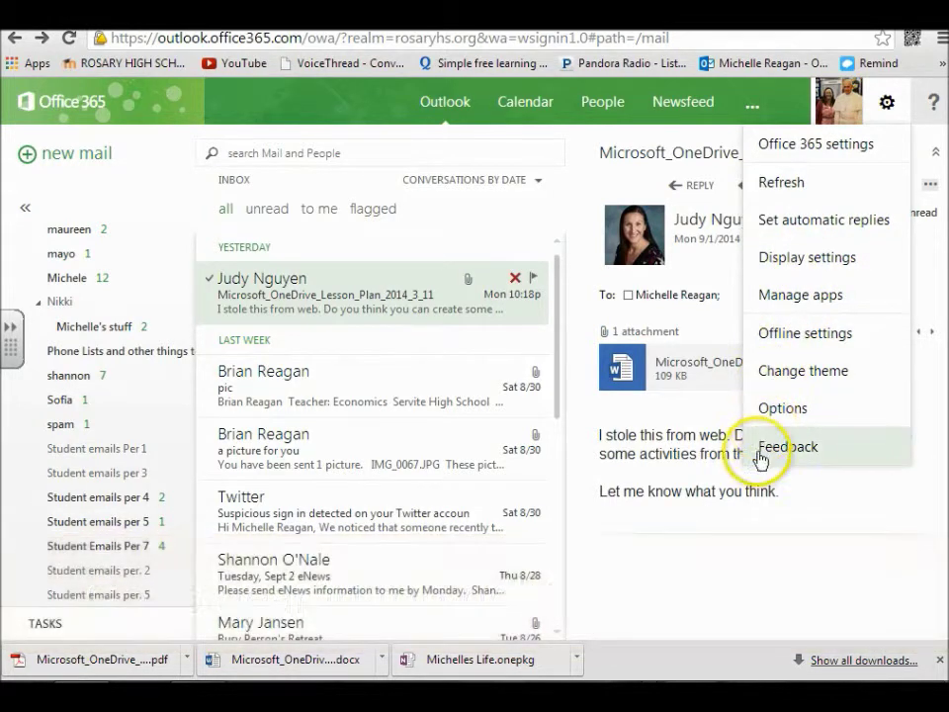
click(772, 419)
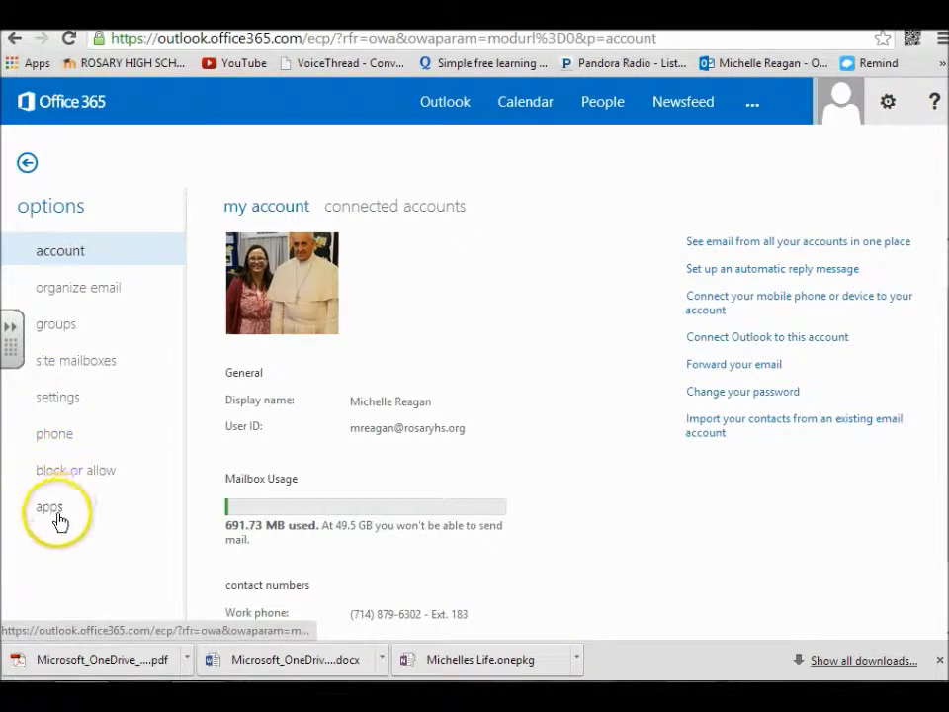
- Open the mail settings and place the cursor after 'Rosary High School' in the signature
click(60, 397)
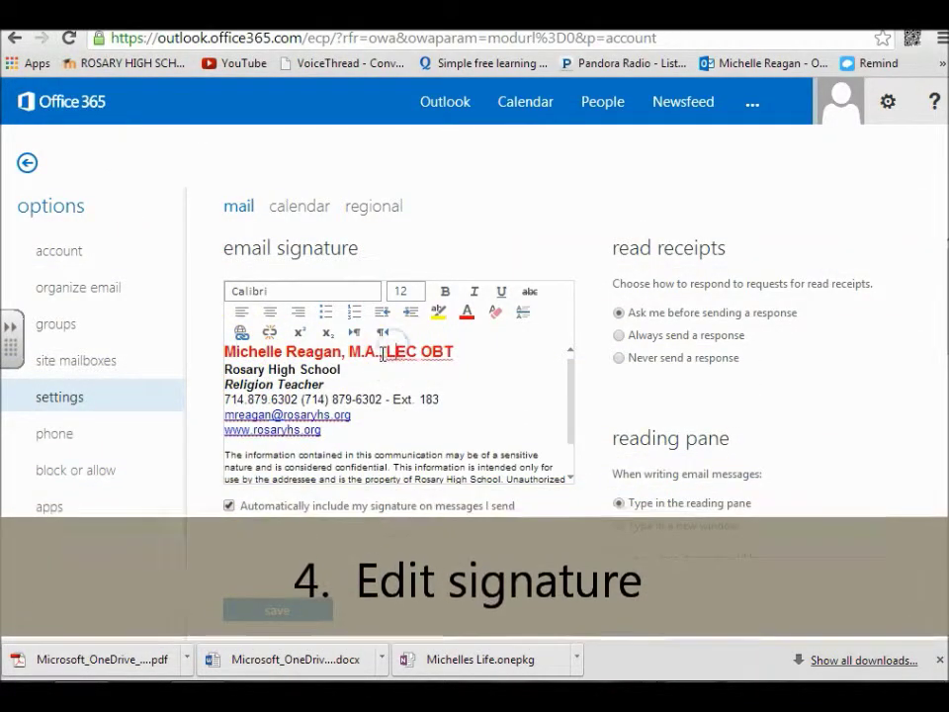
click(332, 364)
click(307, 348)
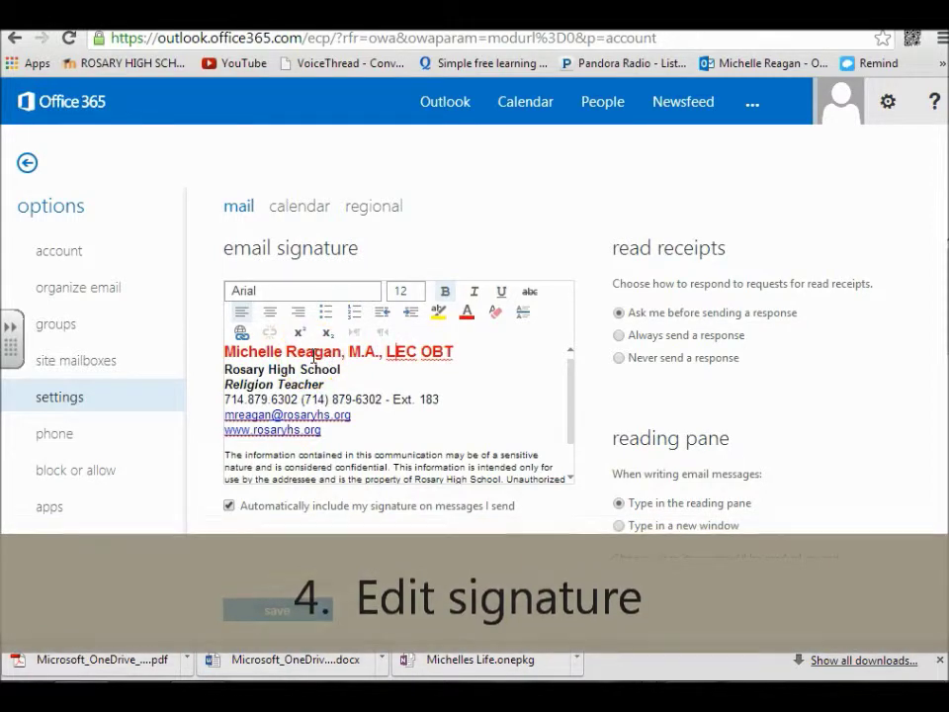
click(304, 364)
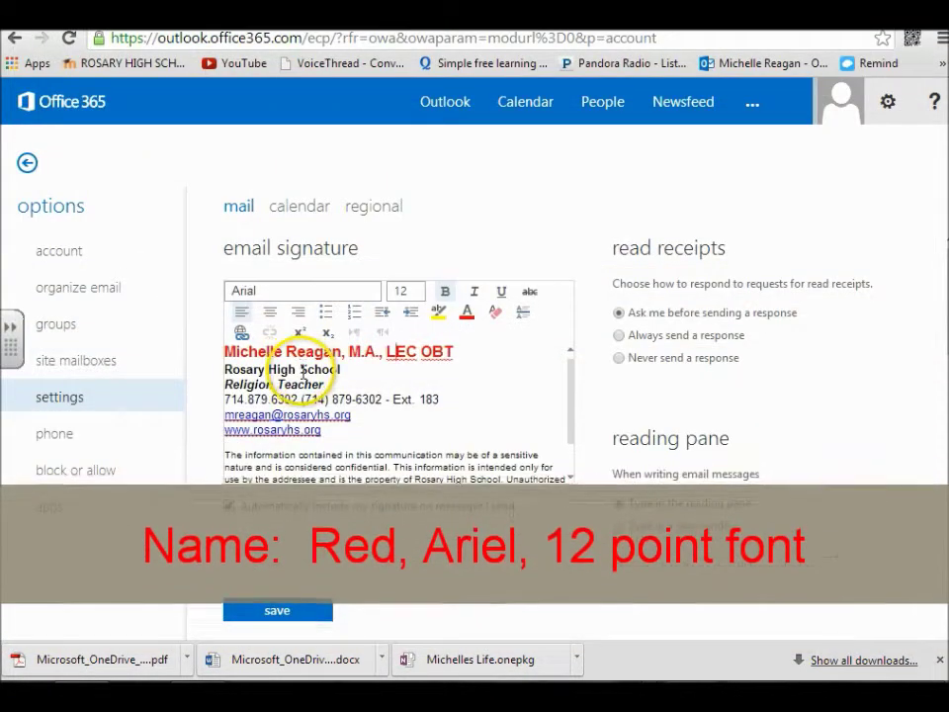
click(381, 367)
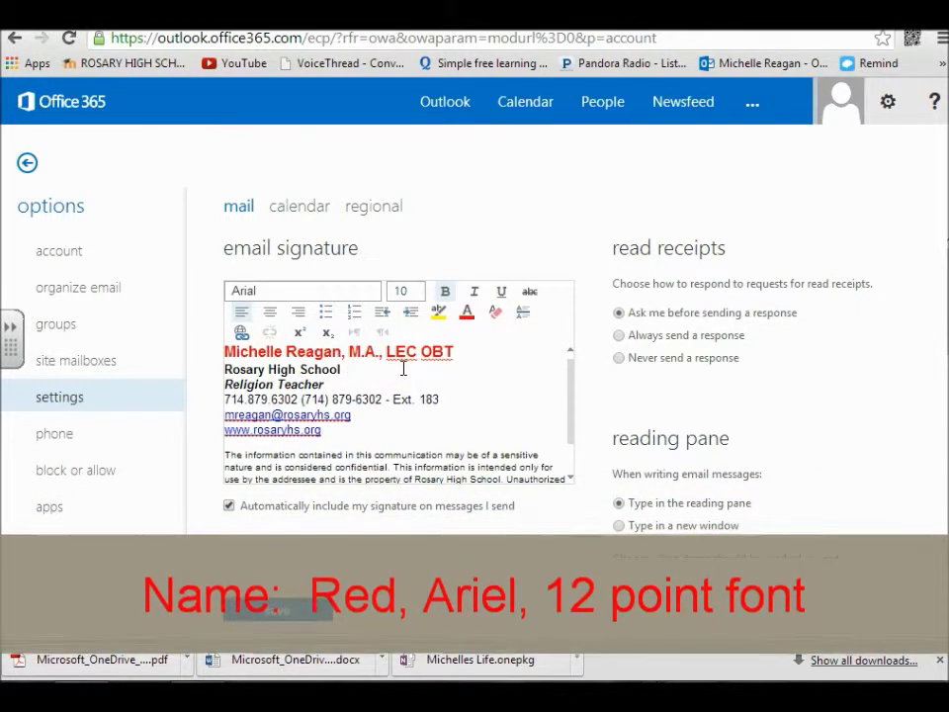
- Append ' Class 2017' to the Rosary High School signature line
text((Class)
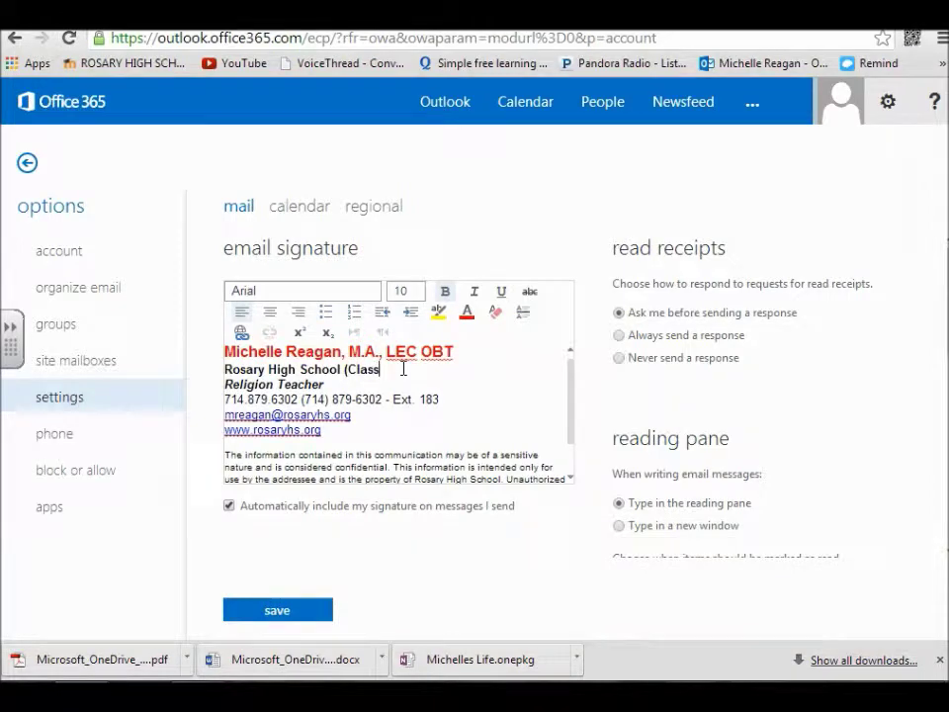
key(BackSpace)
key(BackSpace)
key(BackSpace)
key(BackSpace)
key(BackSpace)
key(BackSpace)
key(BackSpace)
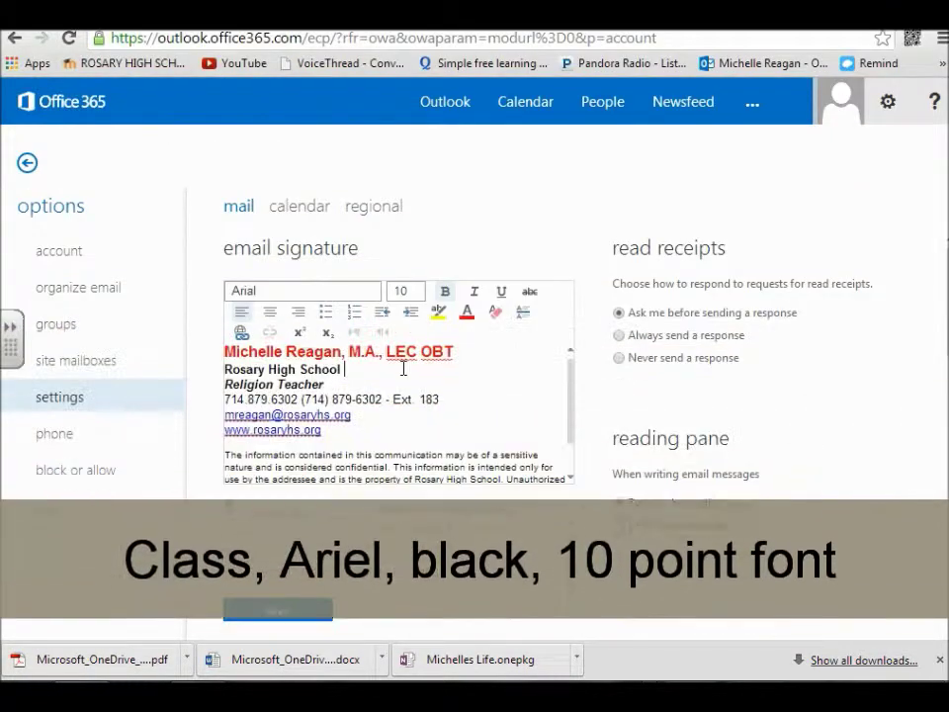
text(Cla)
key(BackSpace)
key(BackSpace)
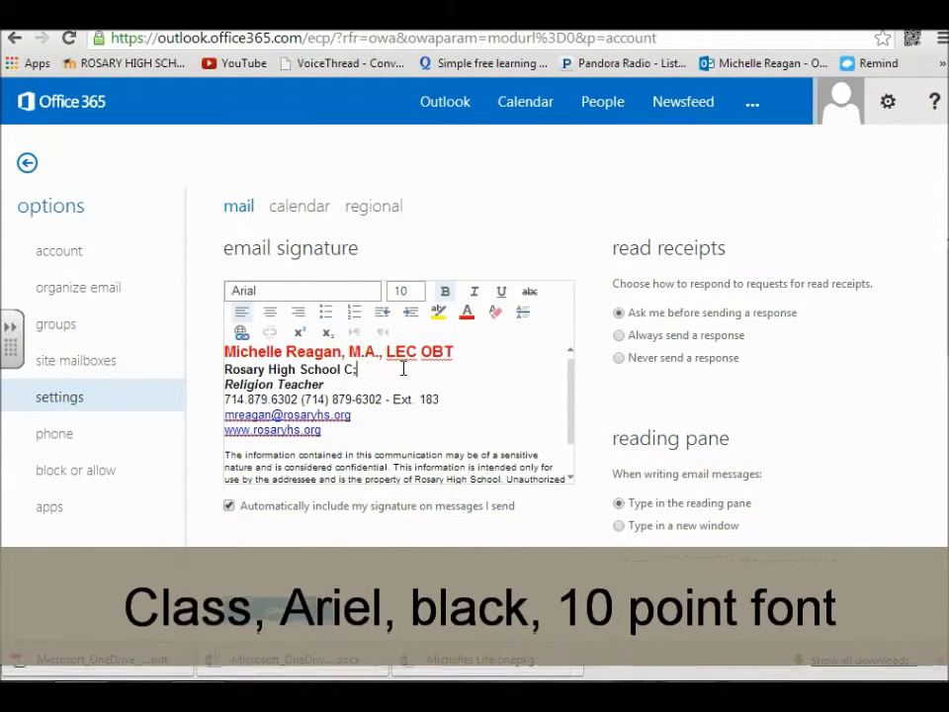
text(lass 2)
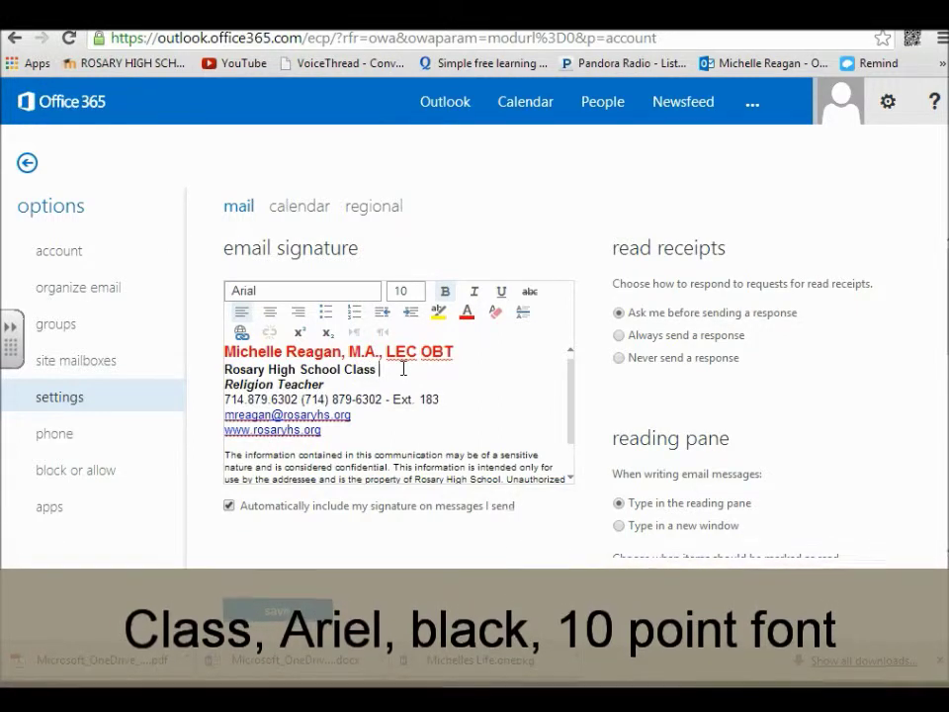
text(017)
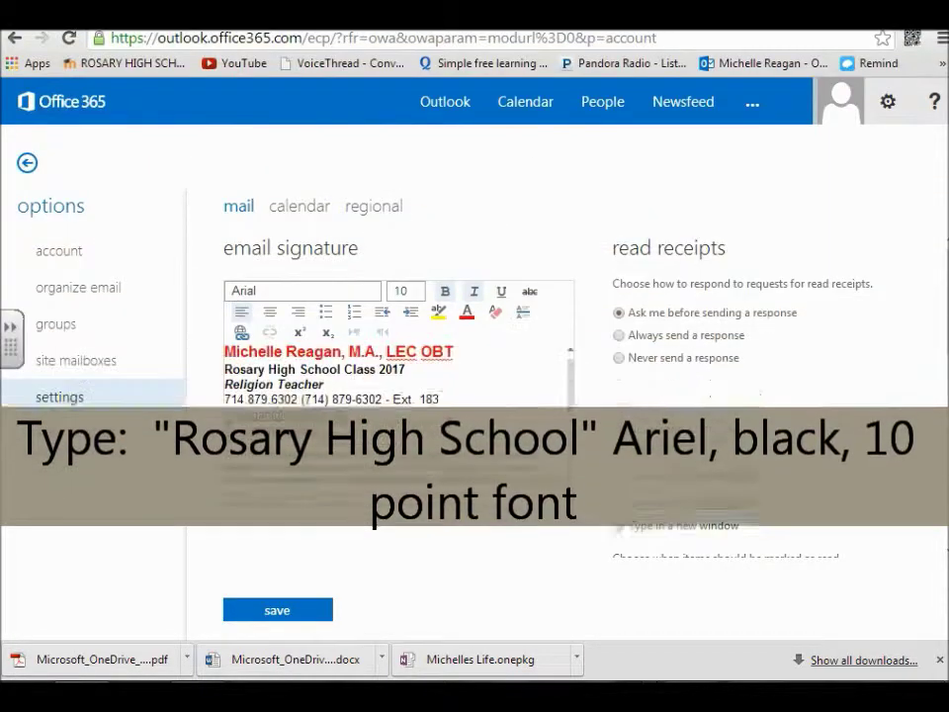
key(Down)
- Remove the duplicate school-name text and 'Class 2017', leaving the line 'Rosary High School'
text(R)
text(o)
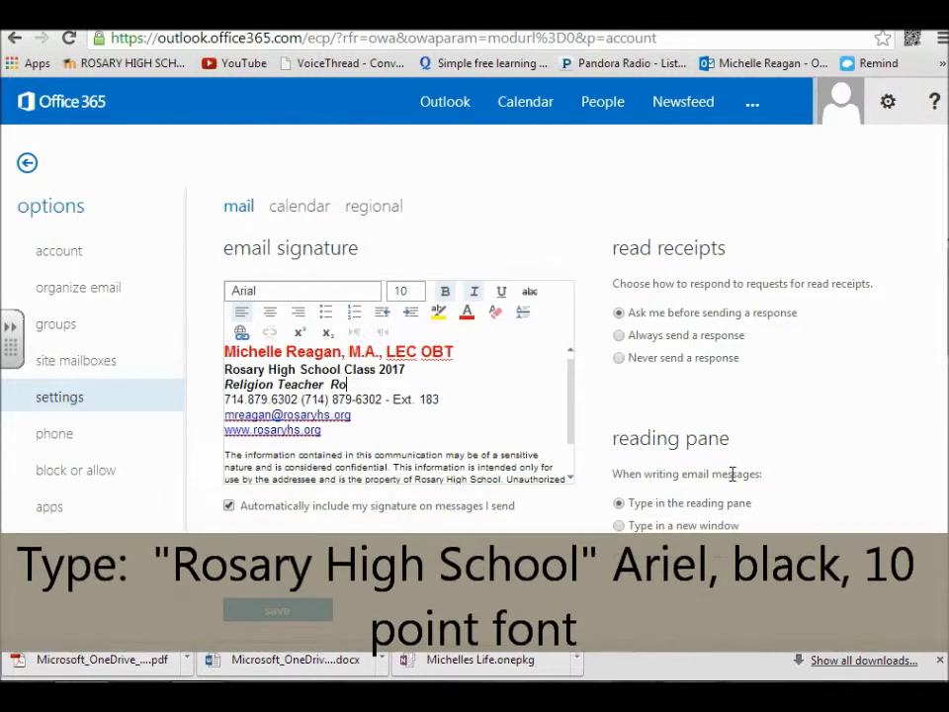
text(sary Hi)
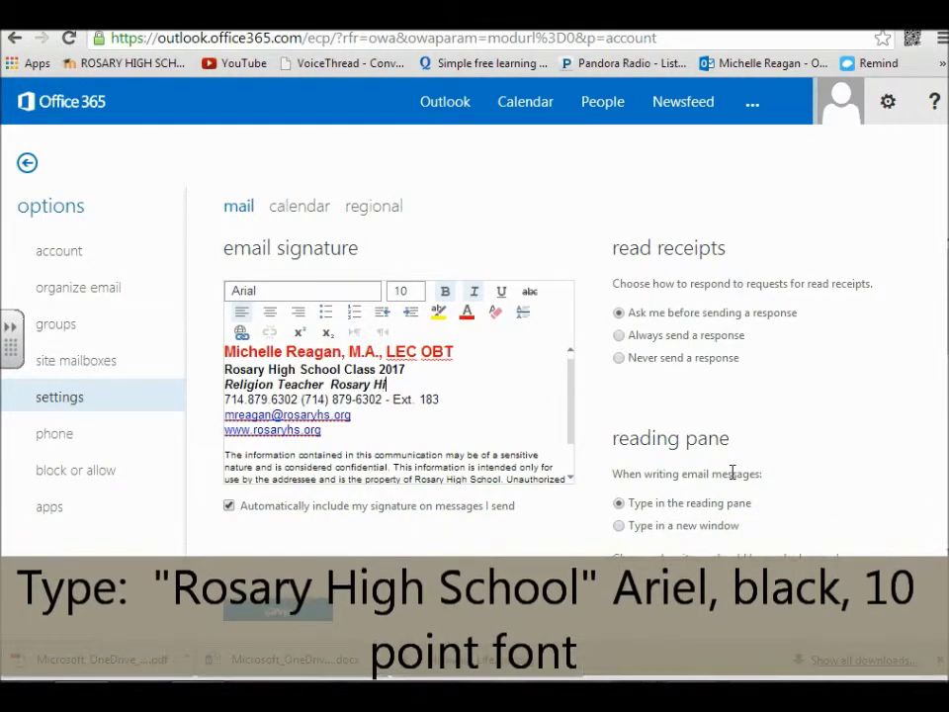
text(h)
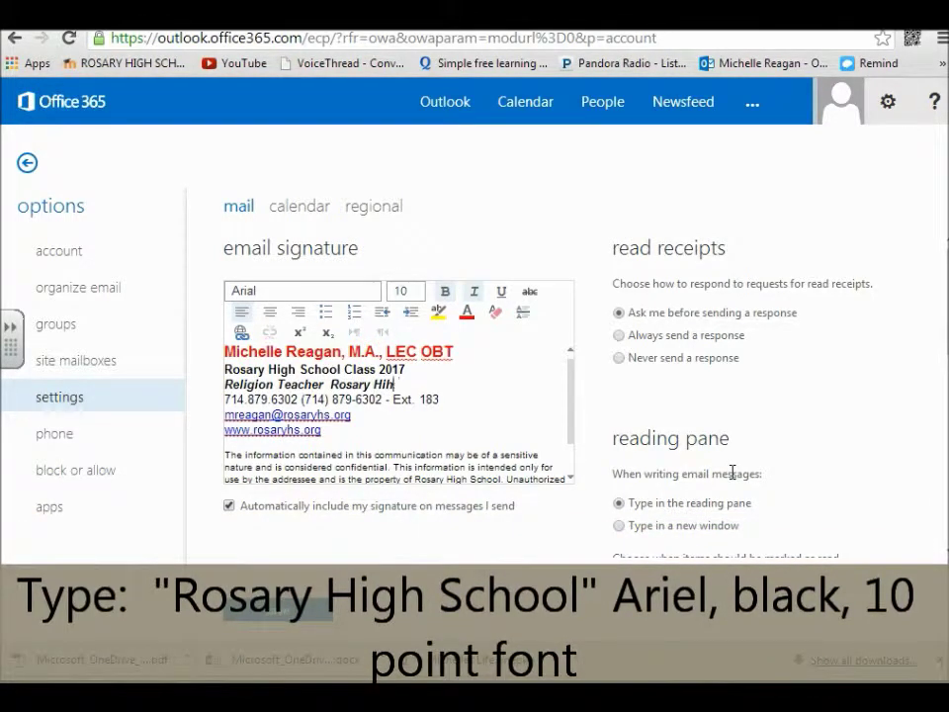
text(gh School)
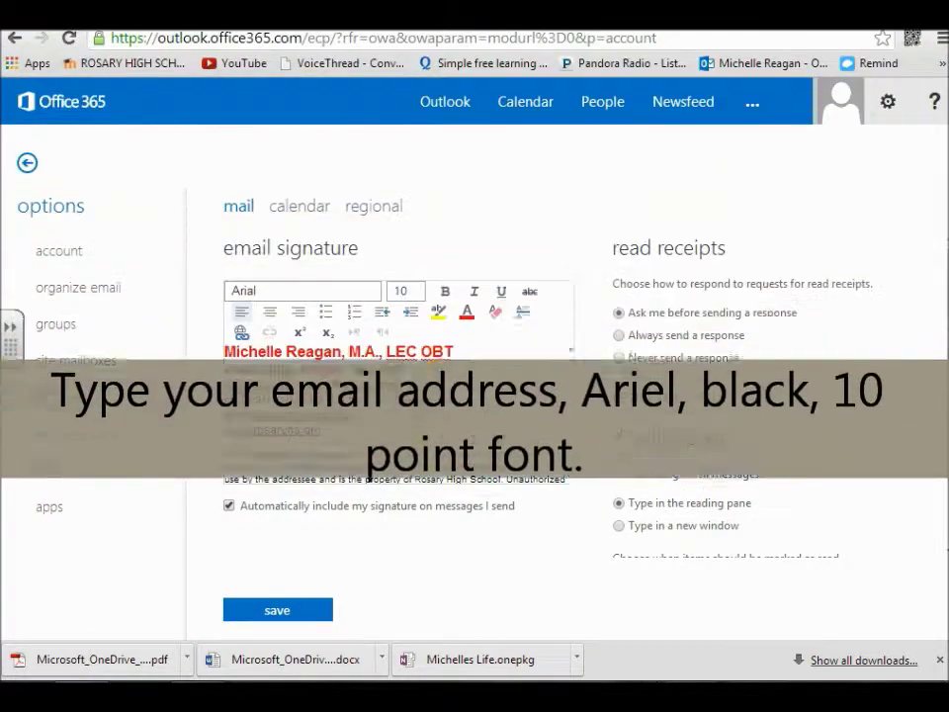
drag(447, 383, 332, 386)
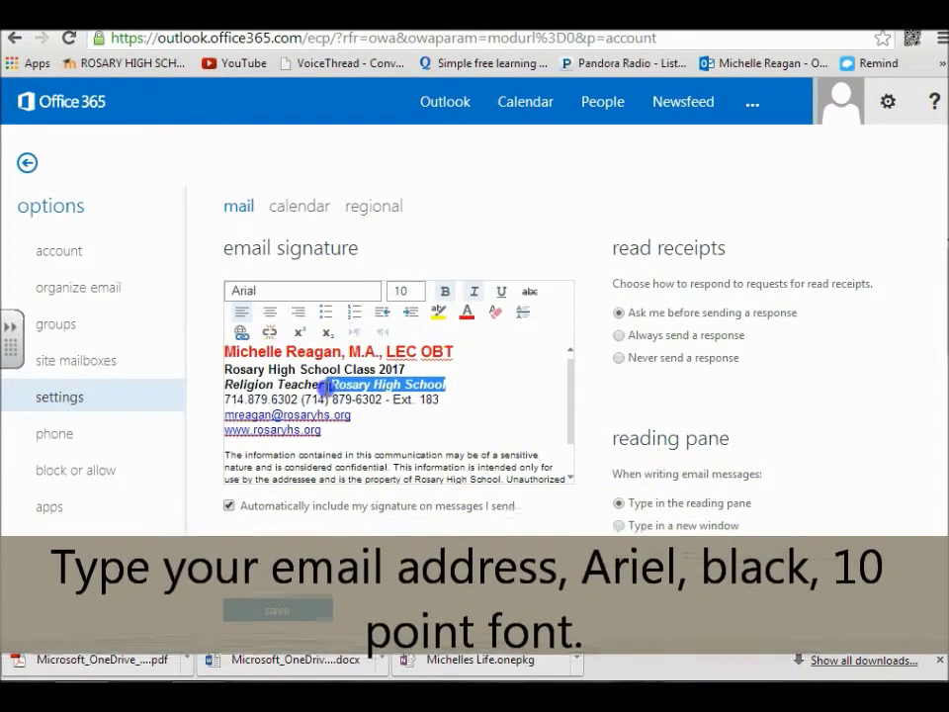
key(BackSpace)
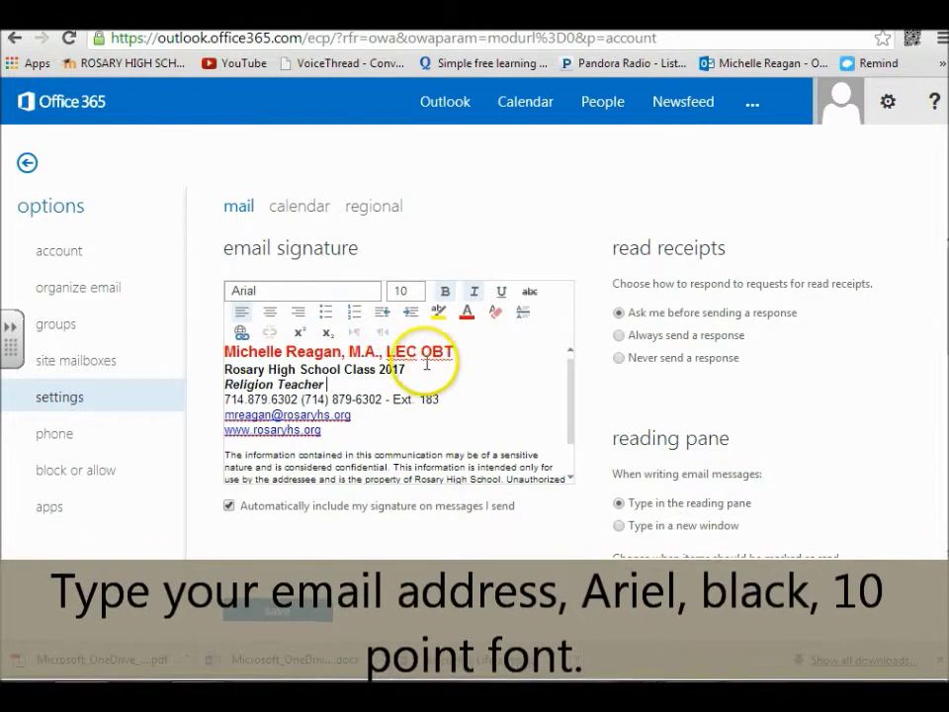
drag(424, 365, 350, 370)
key(BackSpace)
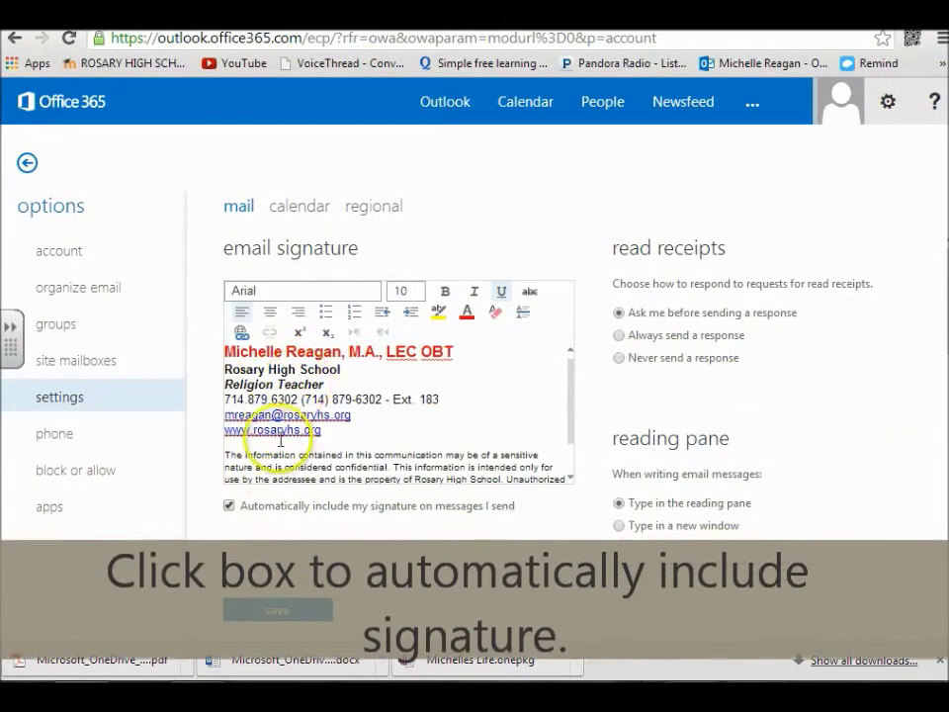
- Save the email signature and return to the mail inbox
click(276, 613)
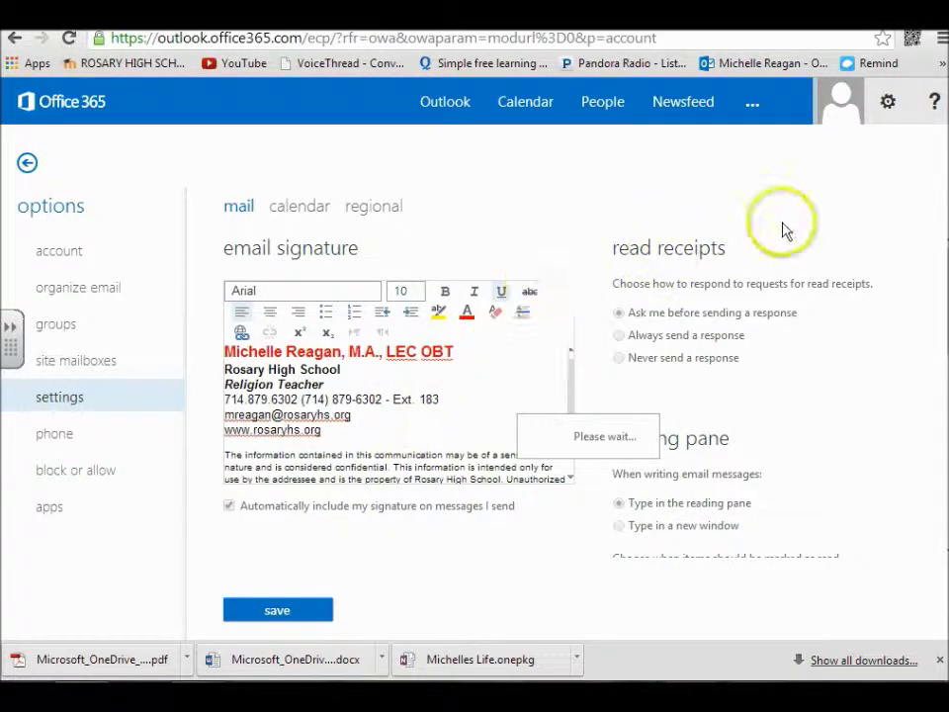
click(27, 165)
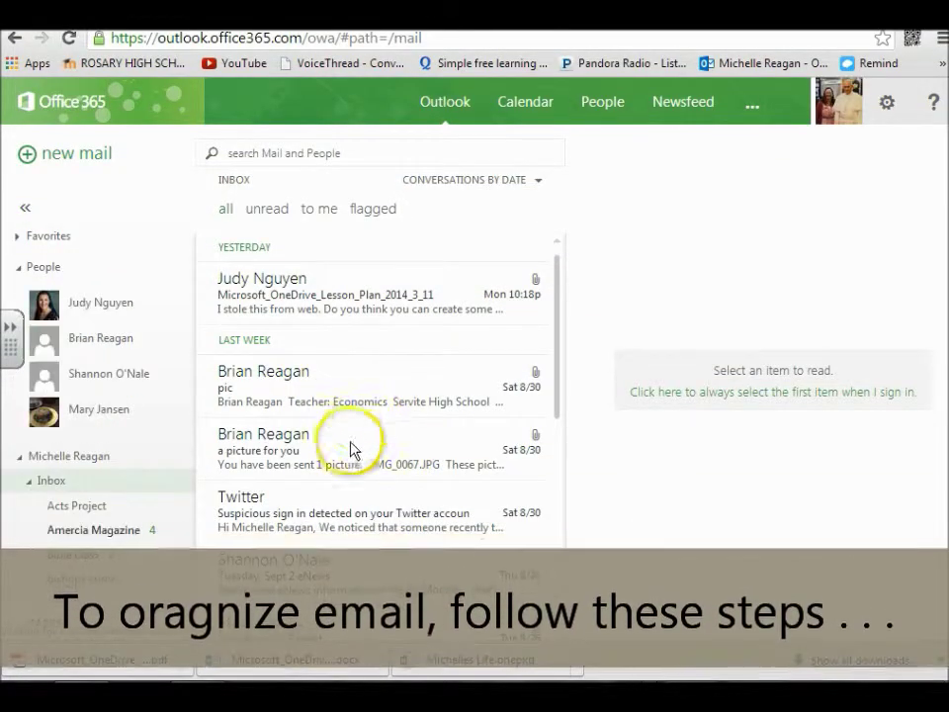
- Dismiss the Inbox folder menu and read the Twitter suspicious sign-in alert
right_click(107, 483)
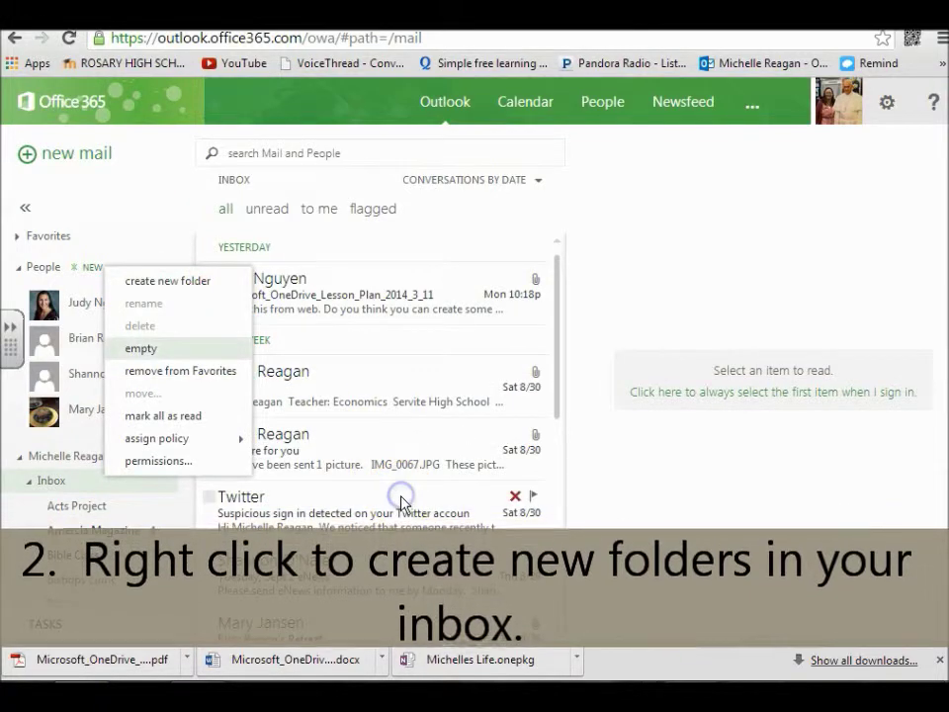
click(333, 505)
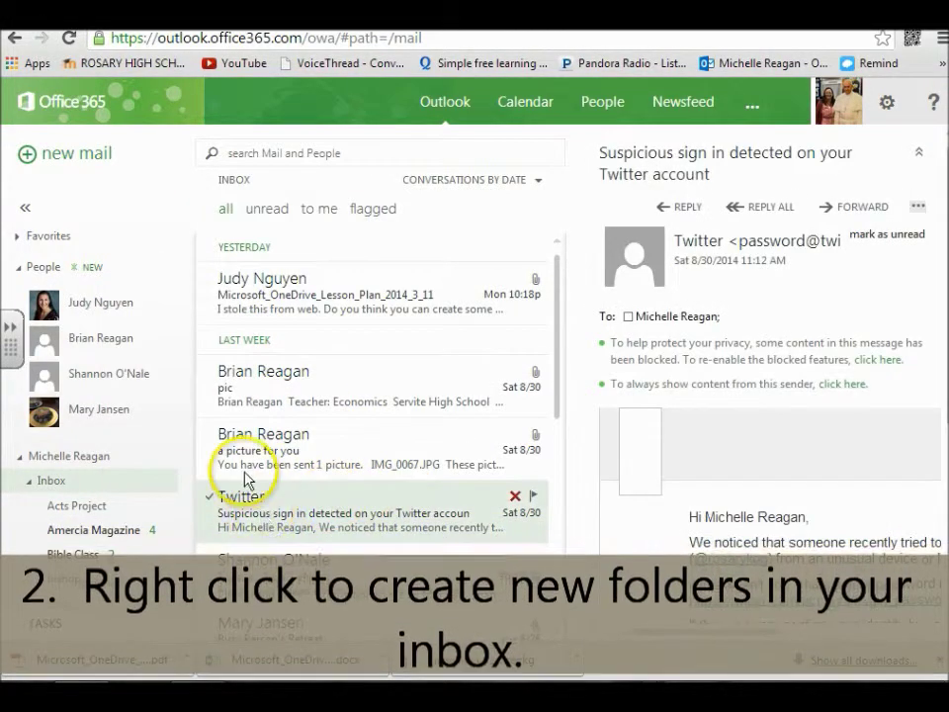
scroll(238, 386, down, 1)
scroll(273, 399, up, 1)
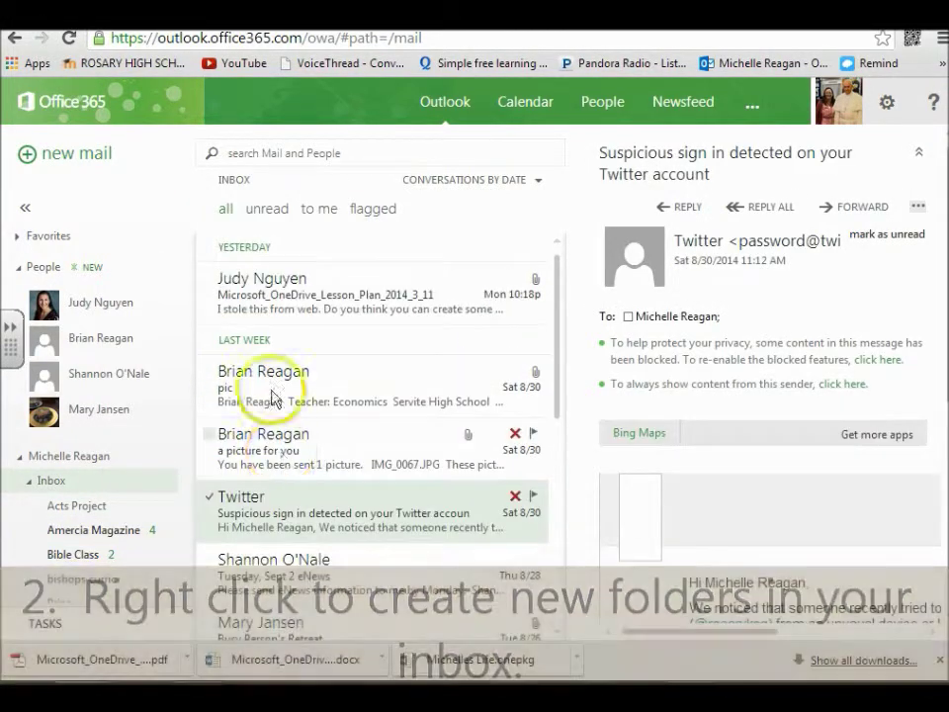
scroll(129, 535, down, 2)
scroll(129, 530, down, 3)
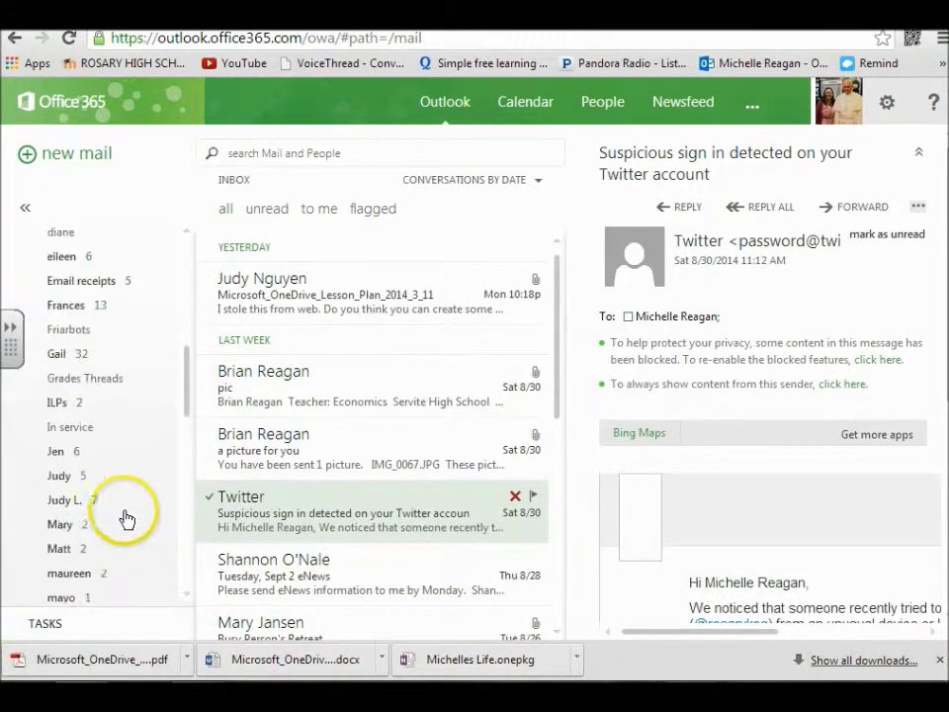
- Drag yesterday's OneDrive lesson plan email from the Inbox into its sender's folder
click(252, 284)
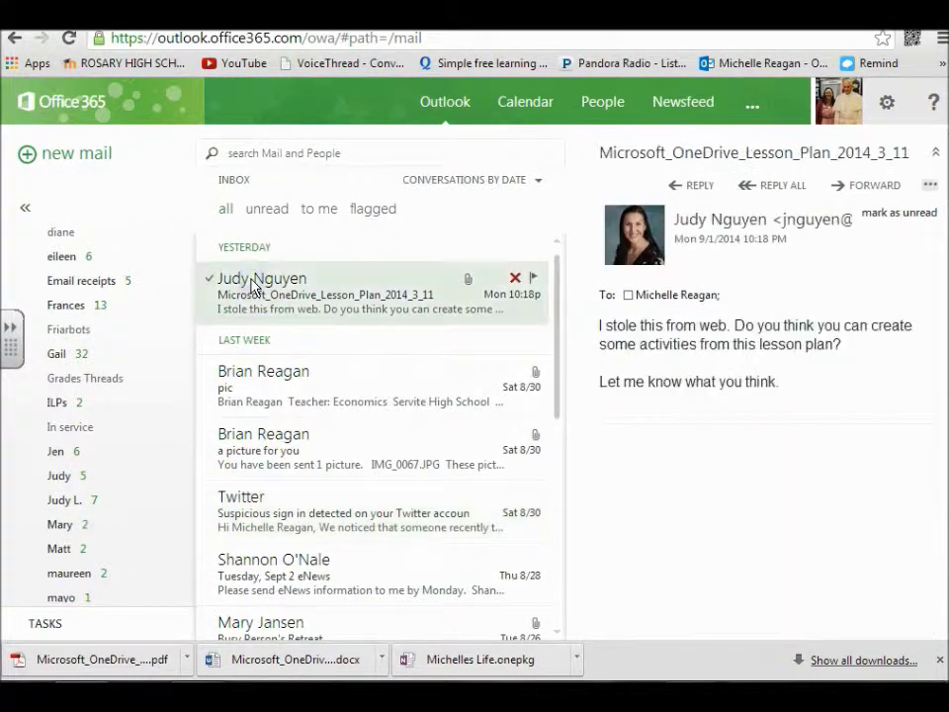
drag(286, 313, 169, 420)
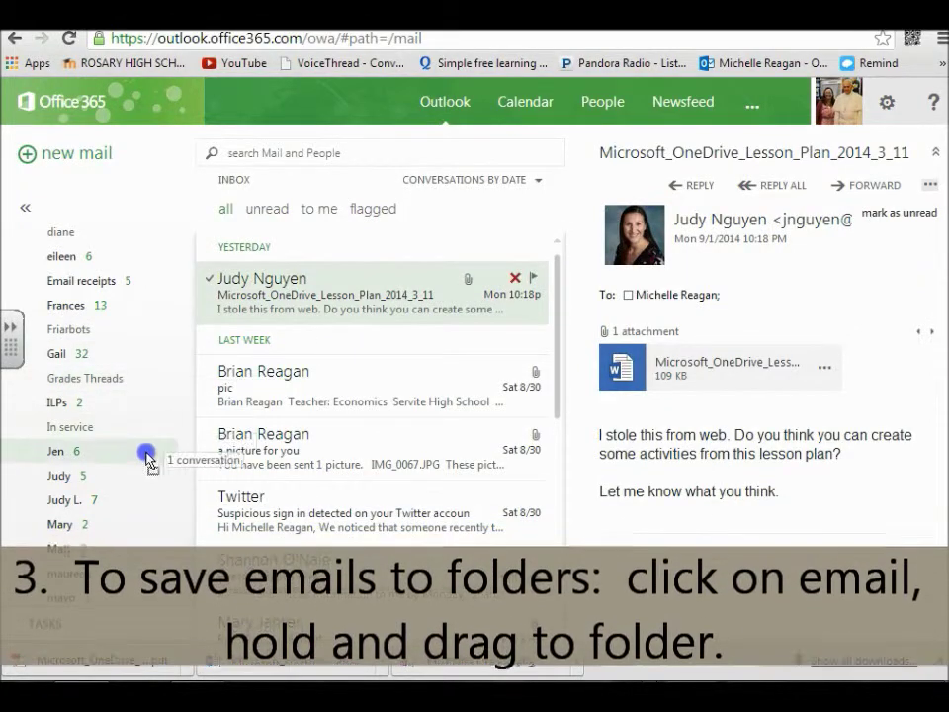
drag(147, 457, 134, 483)
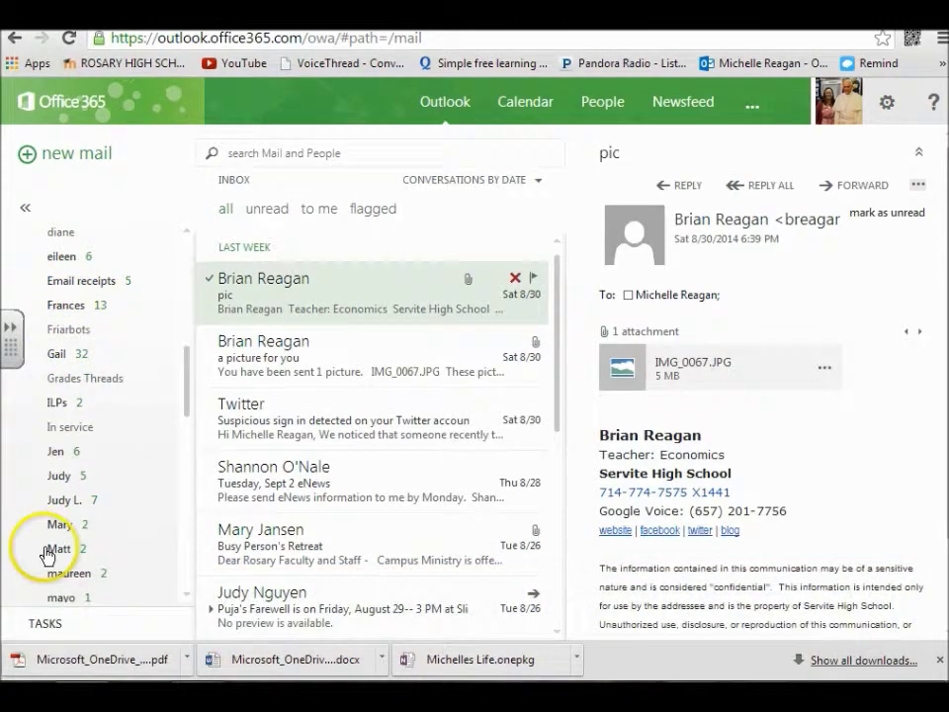
scroll(163, 453, down, 10)
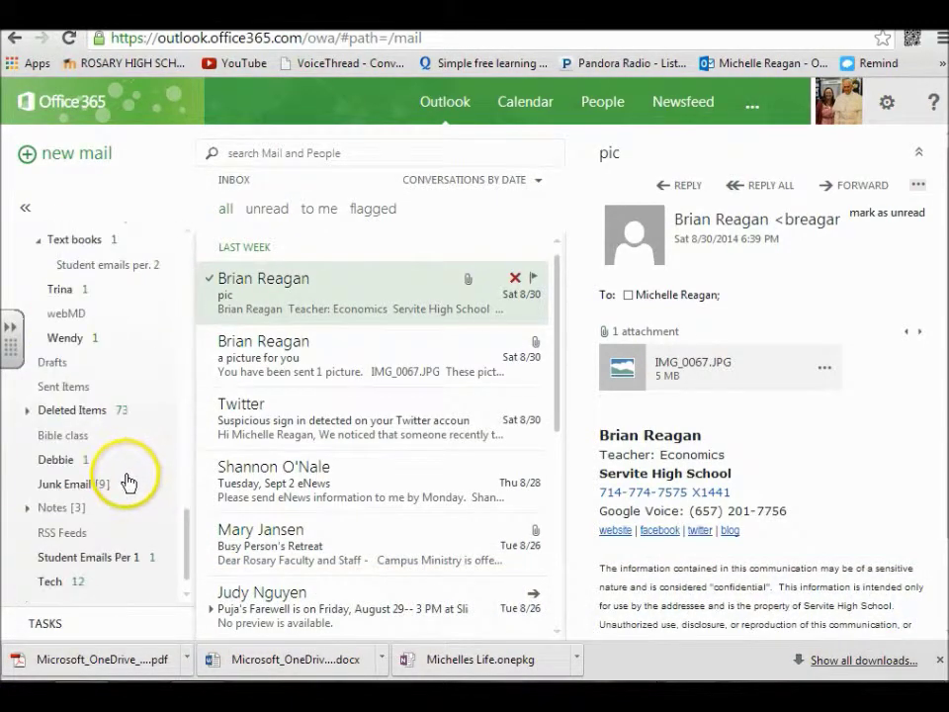
- Delete the Student Emails Per 1 folder from its shortcut menu and confirm with OK
click(79, 560)
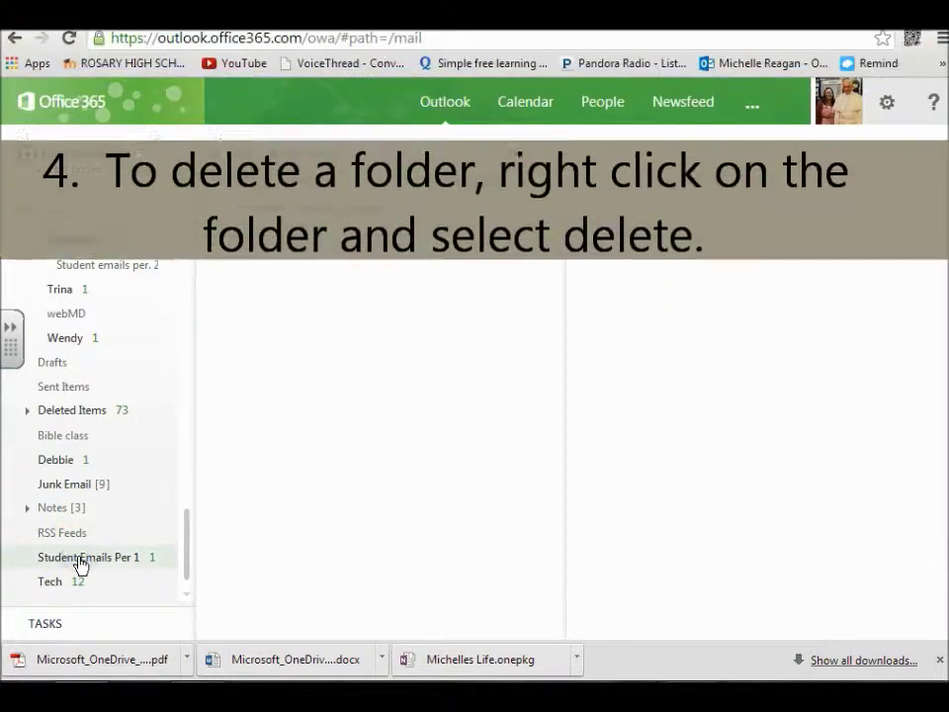
right_click(81, 562)
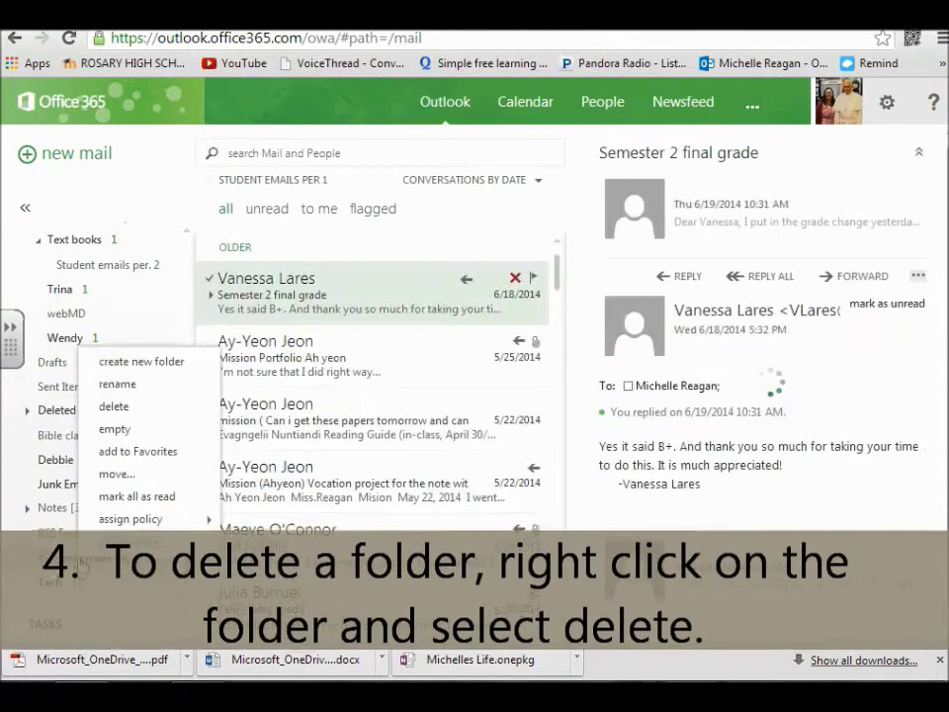
click(132, 409)
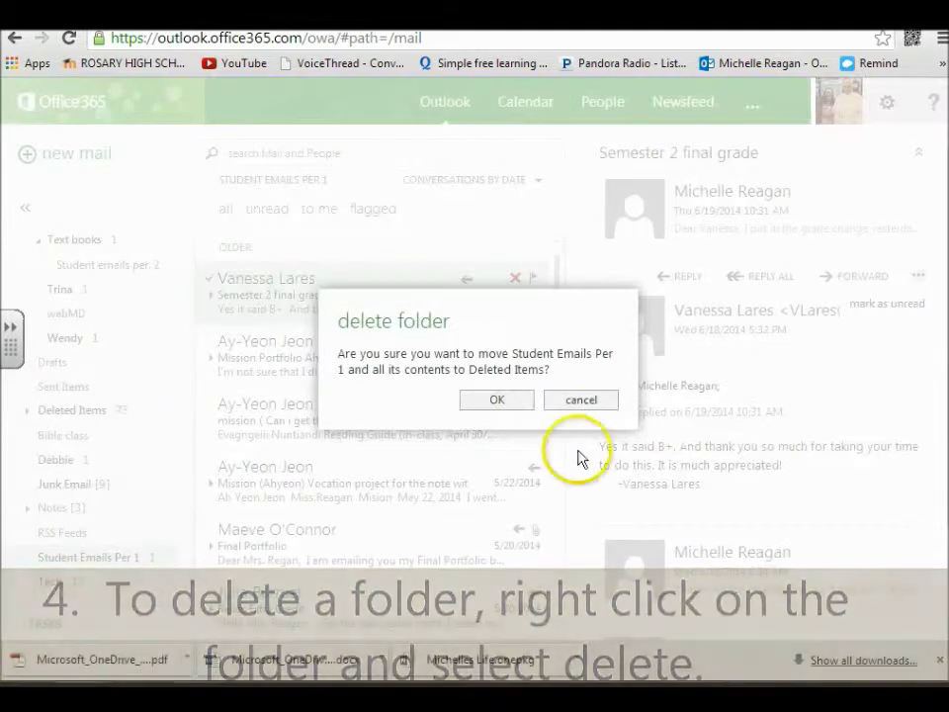
click(497, 400)
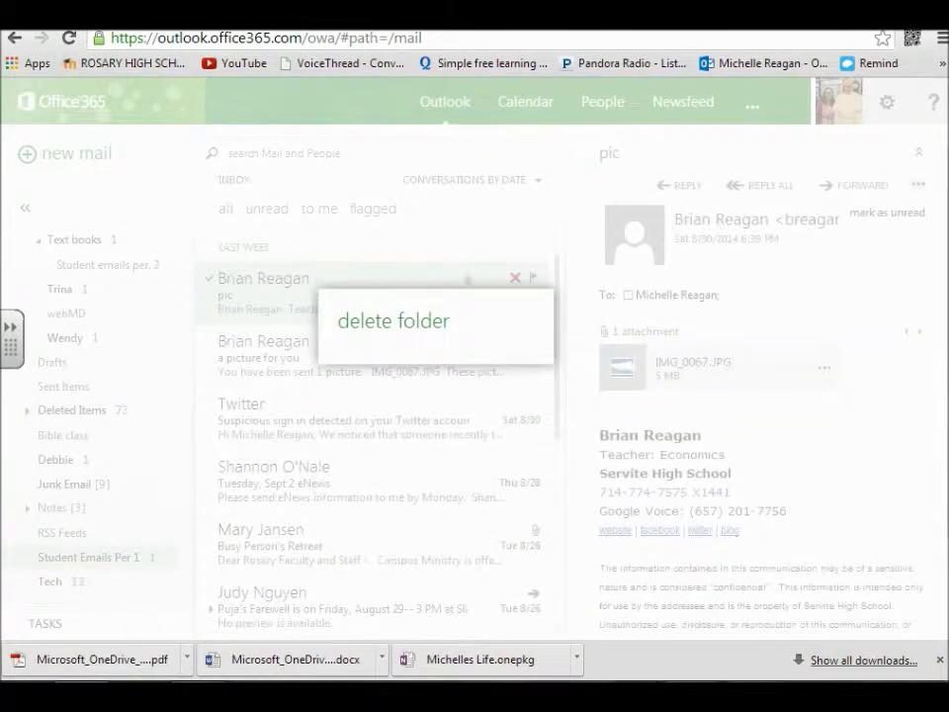
scroll(133, 539, up, 15)
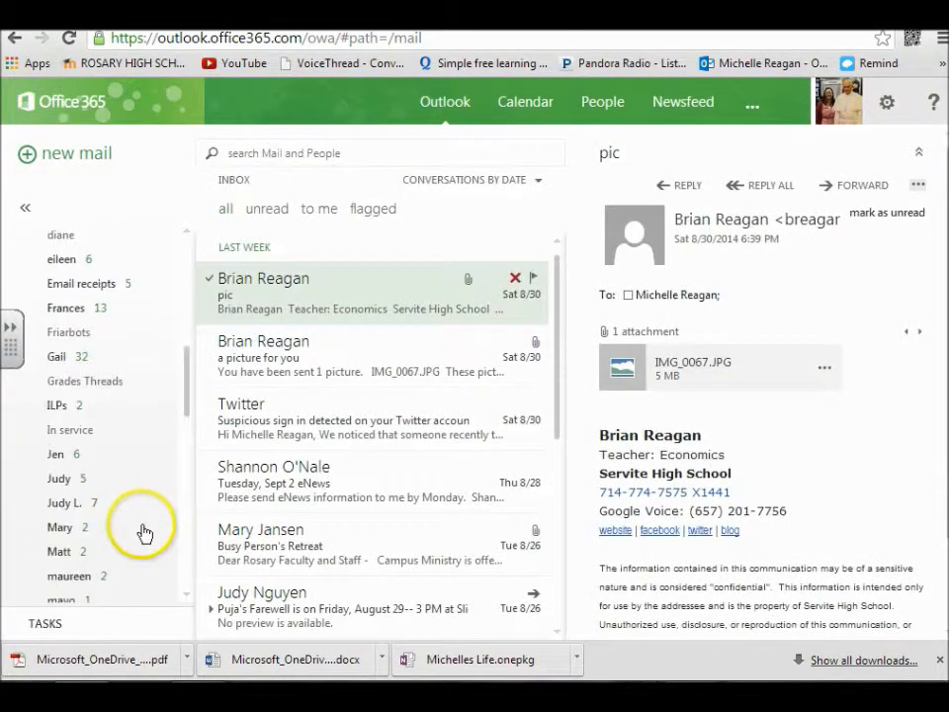